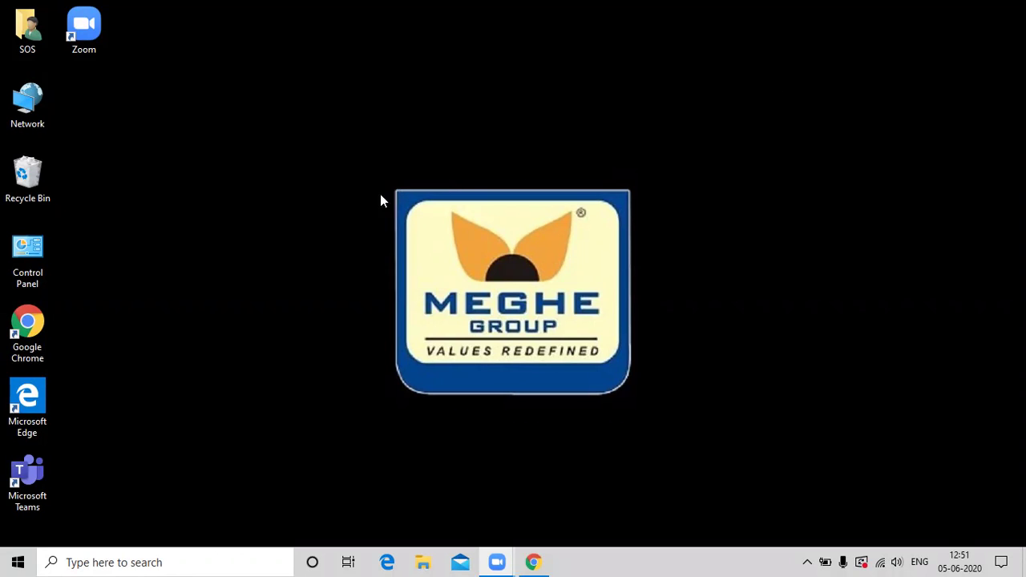
Step: Launch Chrome and maximise its window to show the Gmail inbox
{"action": "double_click", "coordinate": [39, 328]}
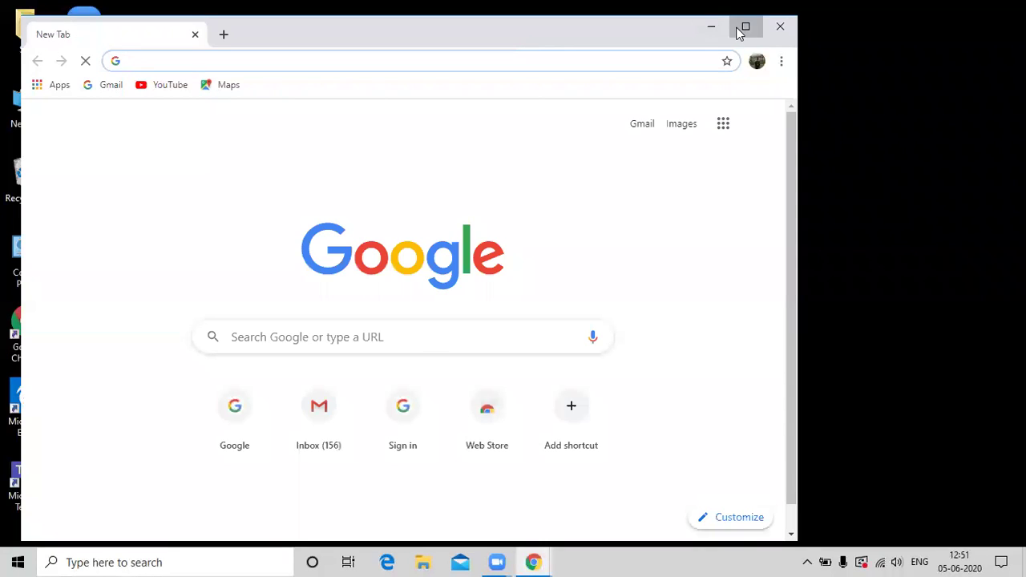
{"action": "left_click", "coordinate": [746, 26]}
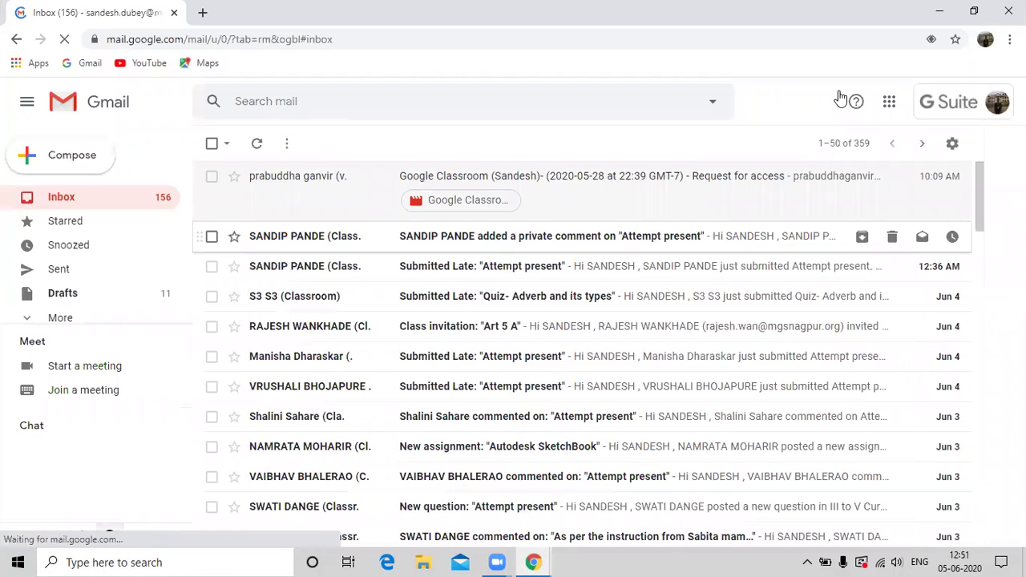
Step: Open Classroom from the Google apps grid and show the create-or-join class options
{"action": "left_click", "coordinate": [889, 108]}
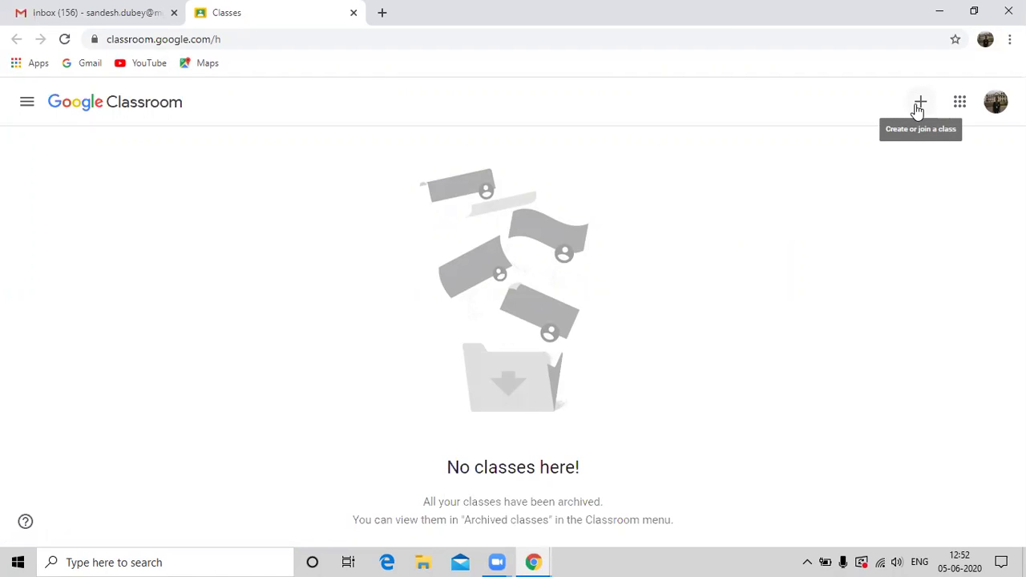
{"action": "left_click", "coordinate": [918, 106]}
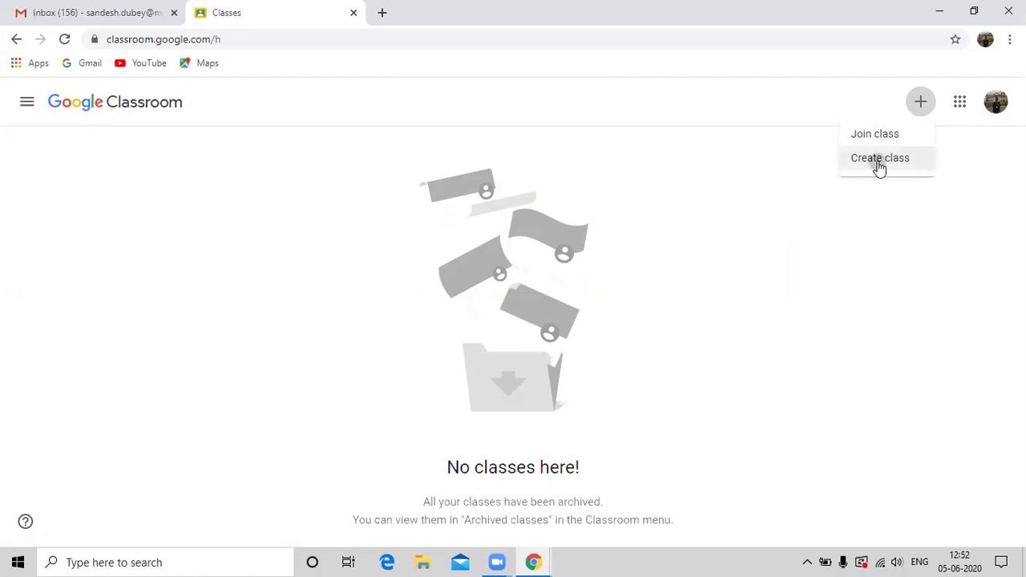
Step: Create a class named 'ENGLISH-STD 4-' plus the teacher's name, with section A
{"action": "left_click", "coordinate": [879, 164]}
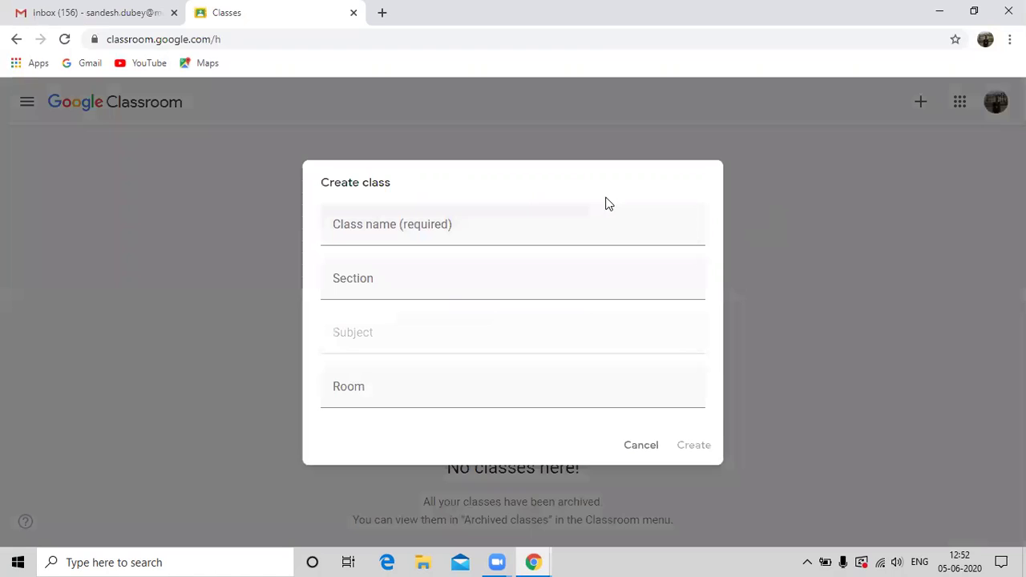
{"action": "left_click", "coordinate": [493, 231]}
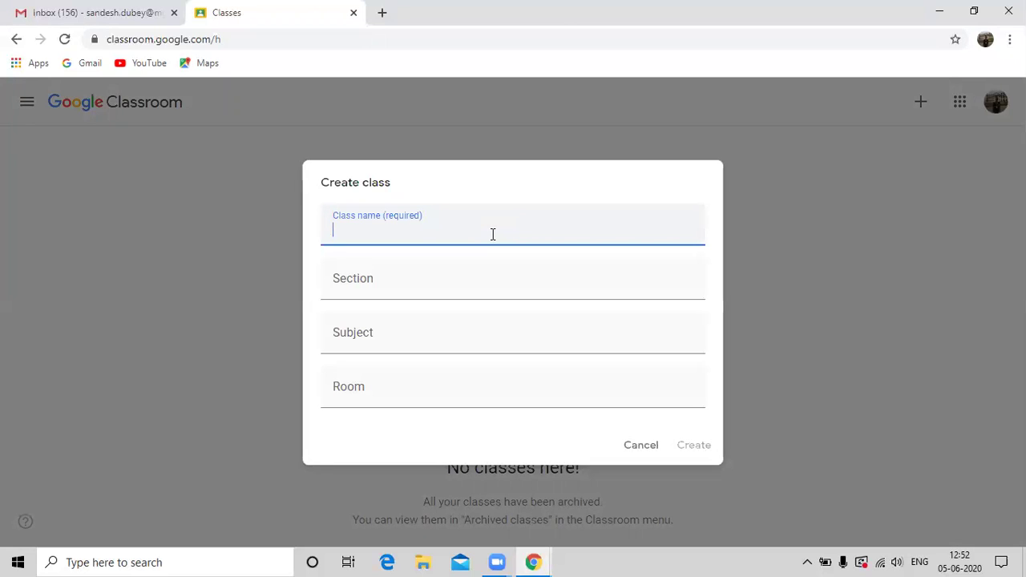
{"action": "type", "text": "ENL"}
{"action": "key", "text": "ctrl+a"}
{"action": "type", "text": "ENGLISH-STD"}
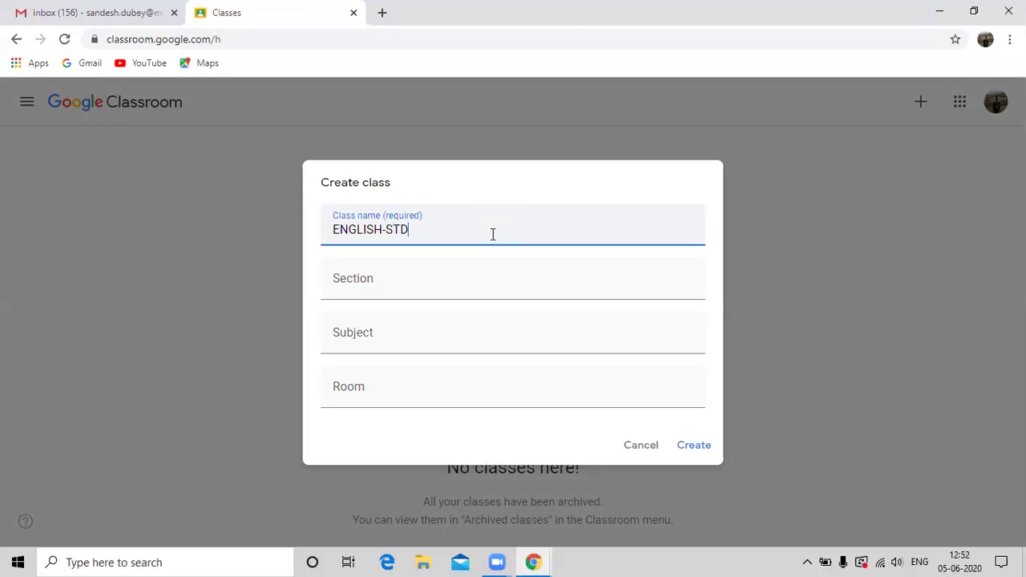
{"action": "type", "text": "4-MR. SANDESH"}
{"action": "left_click", "coordinate": [409, 230]}
{"action": "left_click", "coordinate": [390, 282]}
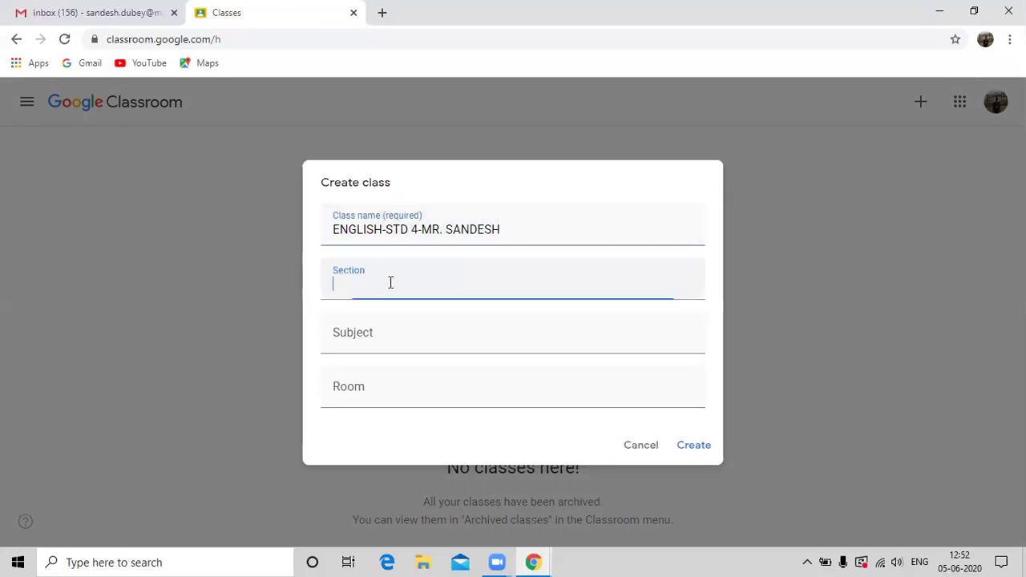
{"action": "type", "text": "A"}
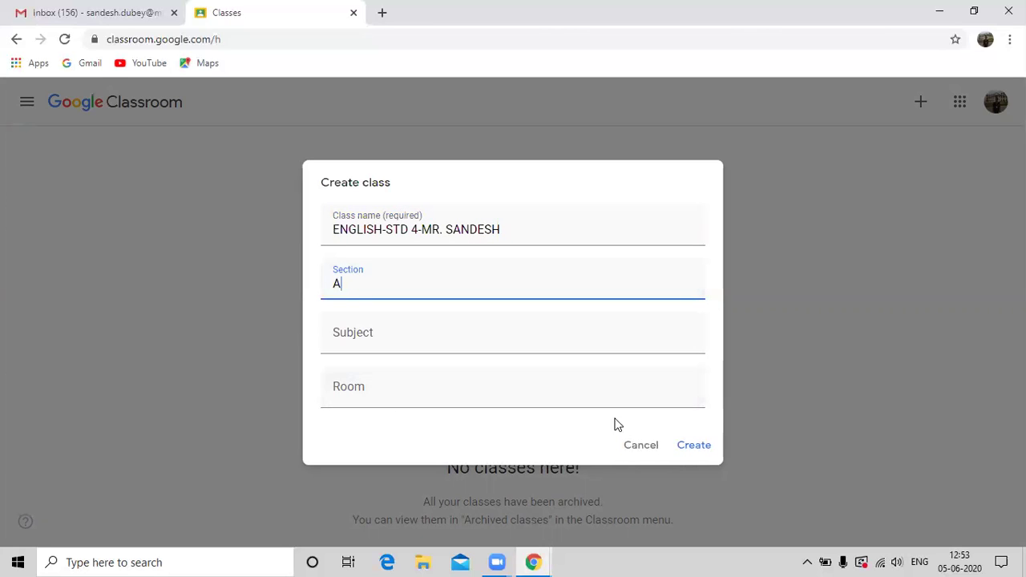
{"action": "left_click", "coordinate": [694, 456]}
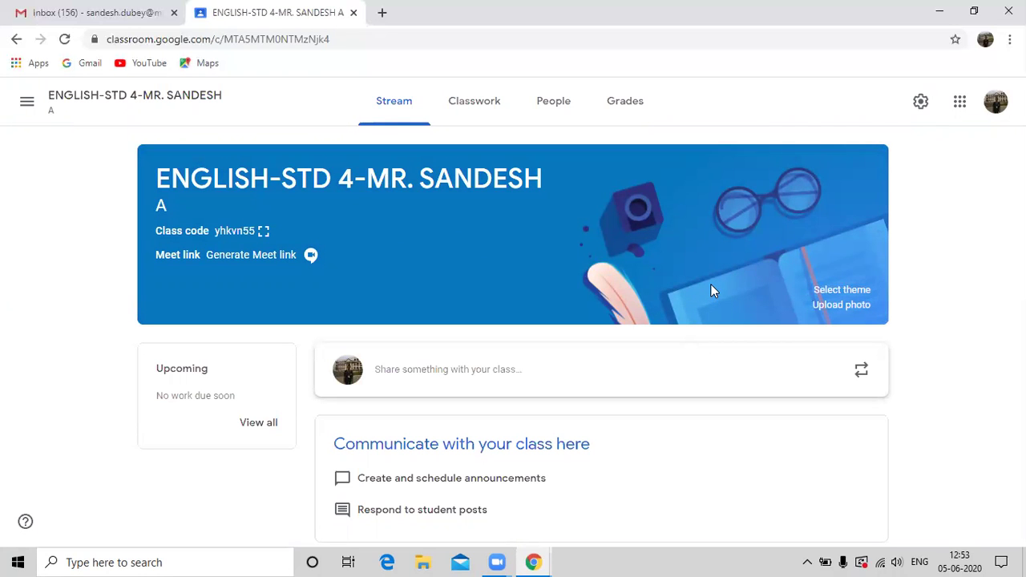
Step: Return to the Classes page via the navigation menu to see the English Std 4 card
{"action": "left_click", "coordinate": [29, 107]}
{"action": "left_click", "coordinate": [67, 108]}
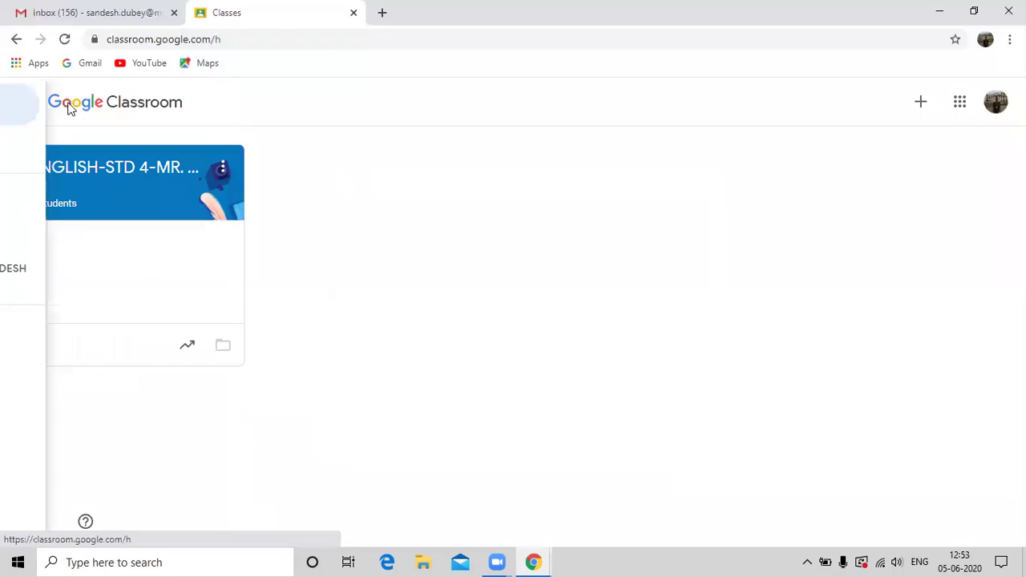
Step: Create class 'C0-SCHOLASTC- STD 4-SPORTS-' plus the teacher's name, with section A,B,C,D
{"action": "left_click", "coordinate": [922, 113]}
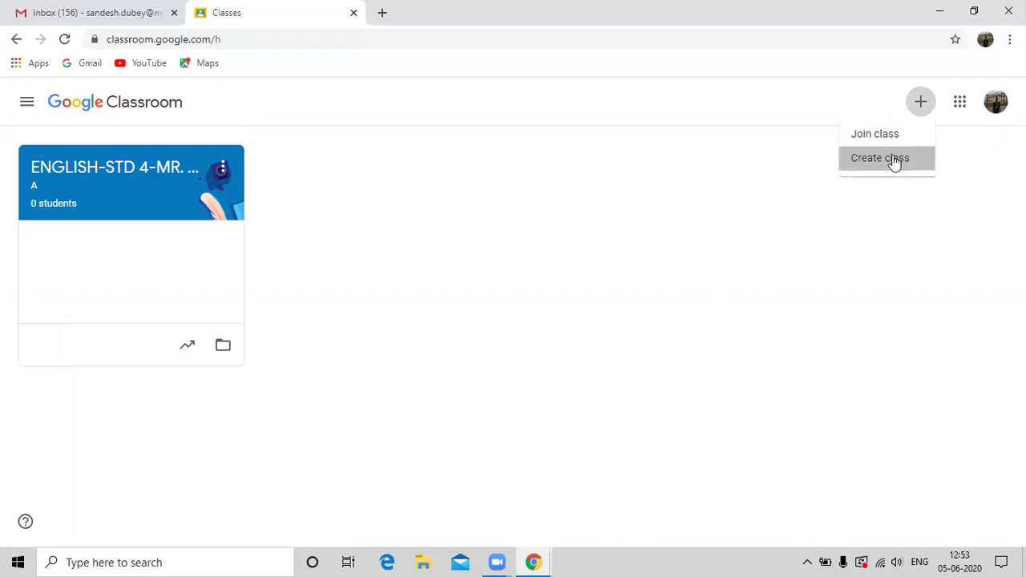
{"action": "left_click", "coordinate": [880, 158]}
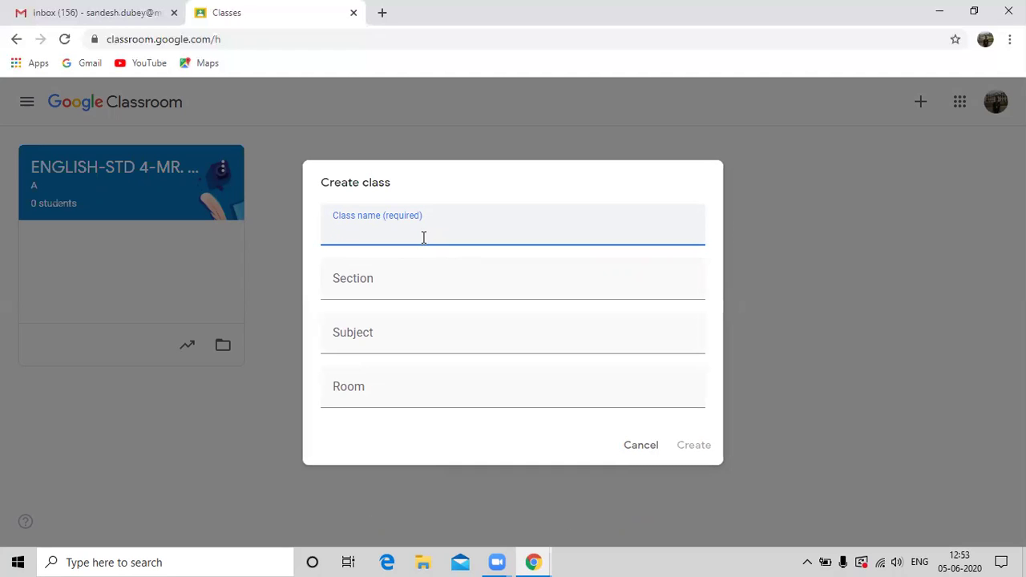
{"action": "type", "text": "C0-SCHOLASTC"}
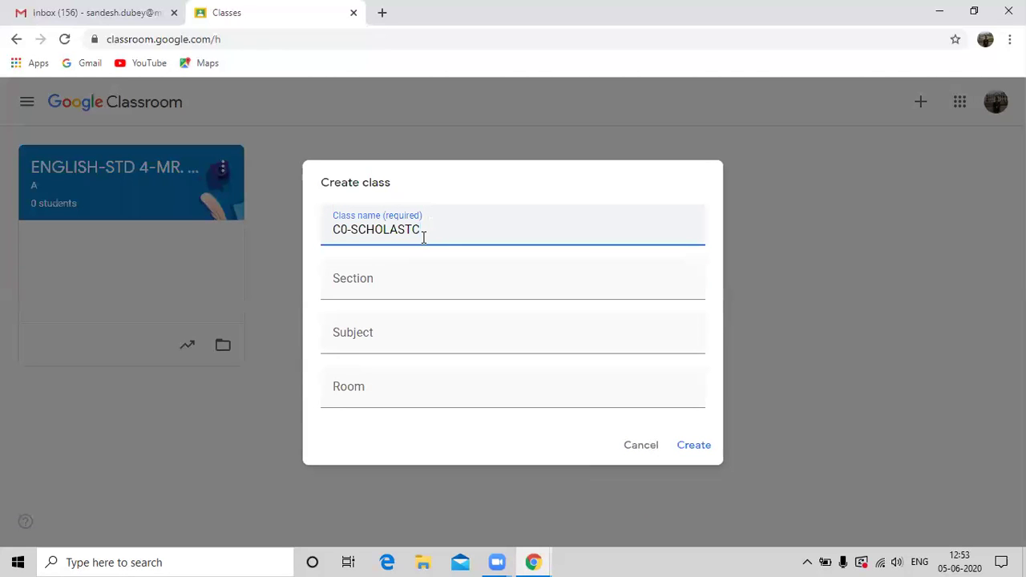
{"action": "type", "text": "-STD 4-SPORTS-"}
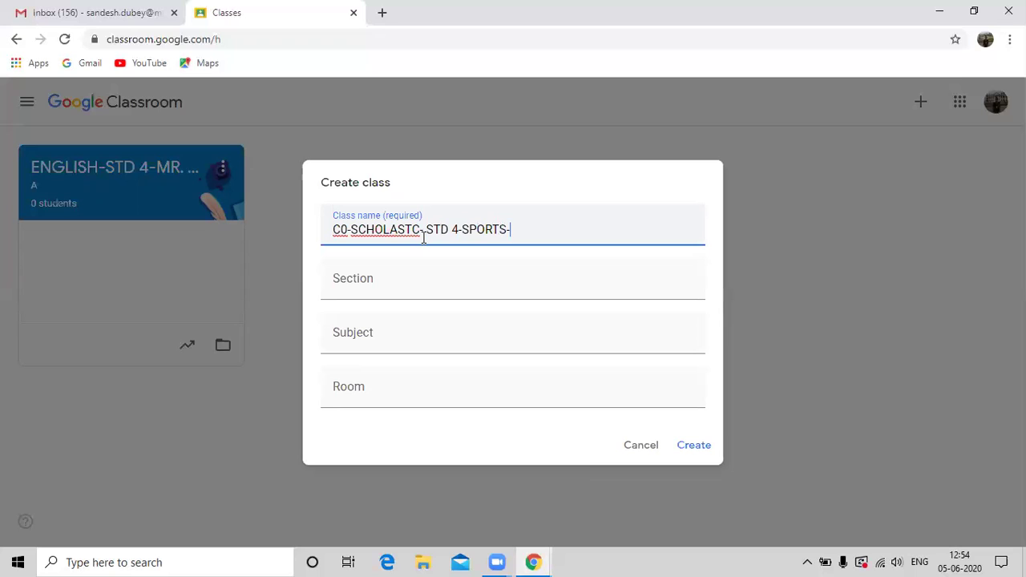
{"action": "type", "text": "MR.SANDESH"}
{"action": "left_click", "coordinate": [422, 231]}
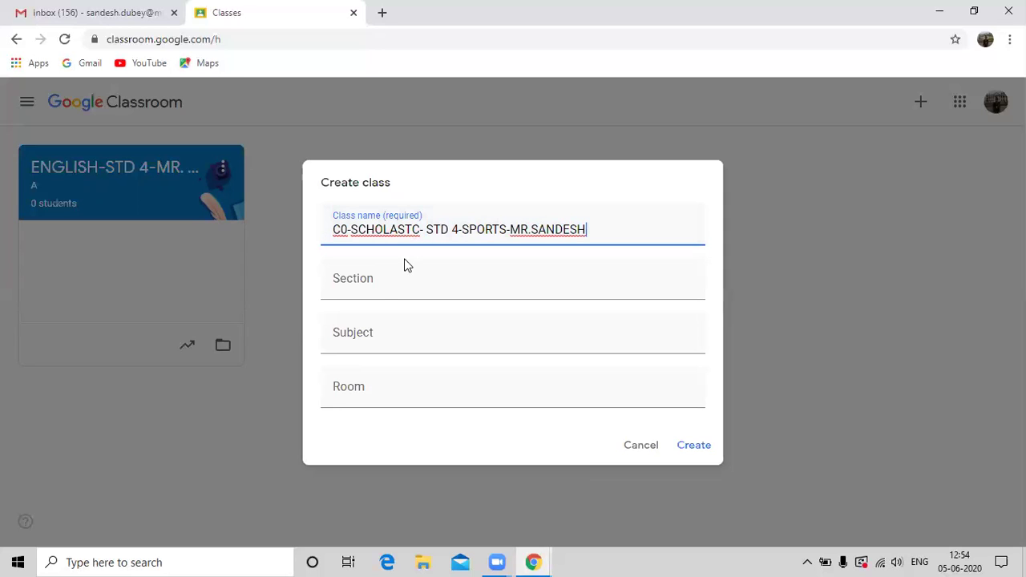
{"action": "left_click", "coordinate": [377, 282]}
{"action": "type", "text": "A."}
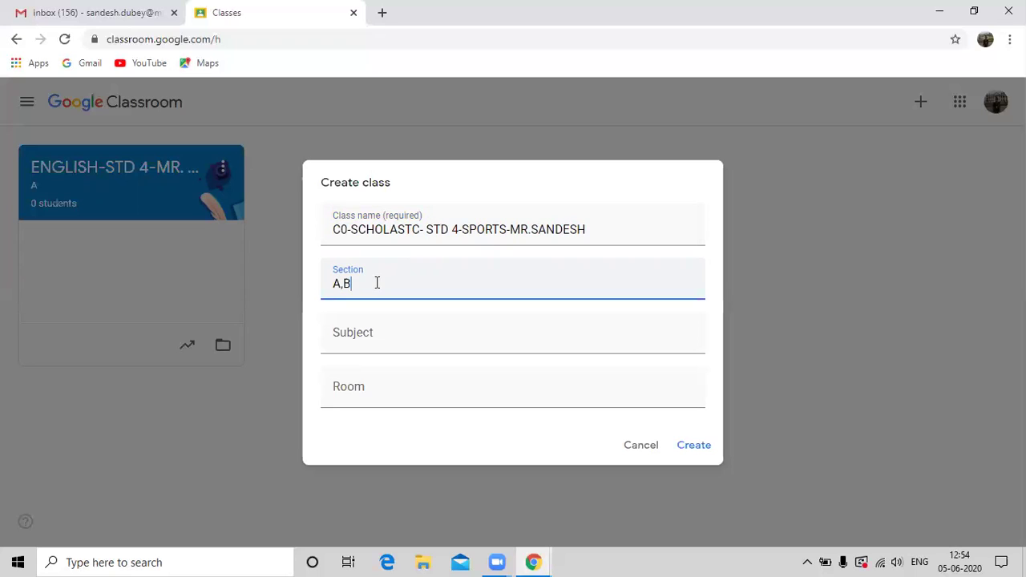
{"action": "type", "text": ",C,D"}
{"action": "left_click", "coordinate": [687, 447]}
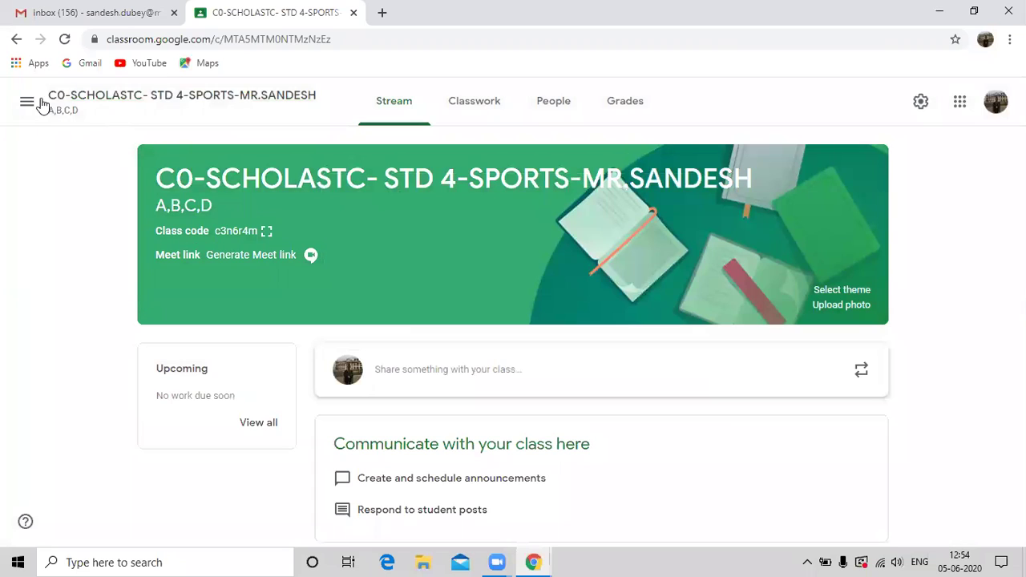
Step: Go back to Classes through the navigation menu and open the English Std 4 class
{"action": "left_click", "coordinate": [32, 104]}
{"action": "left_click", "coordinate": [92, 118]}
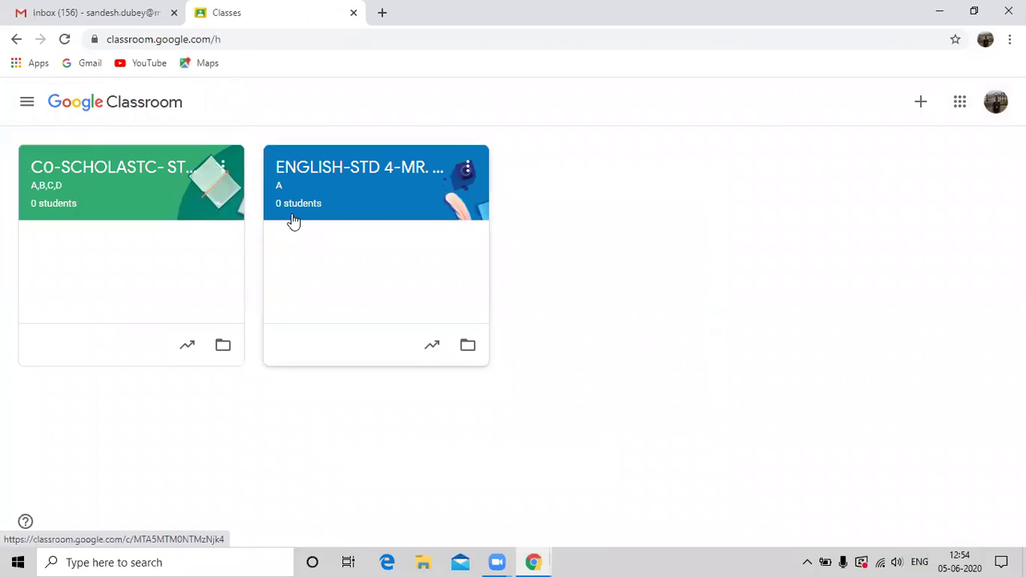
{"action": "left_click", "coordinate": [362, 206]}
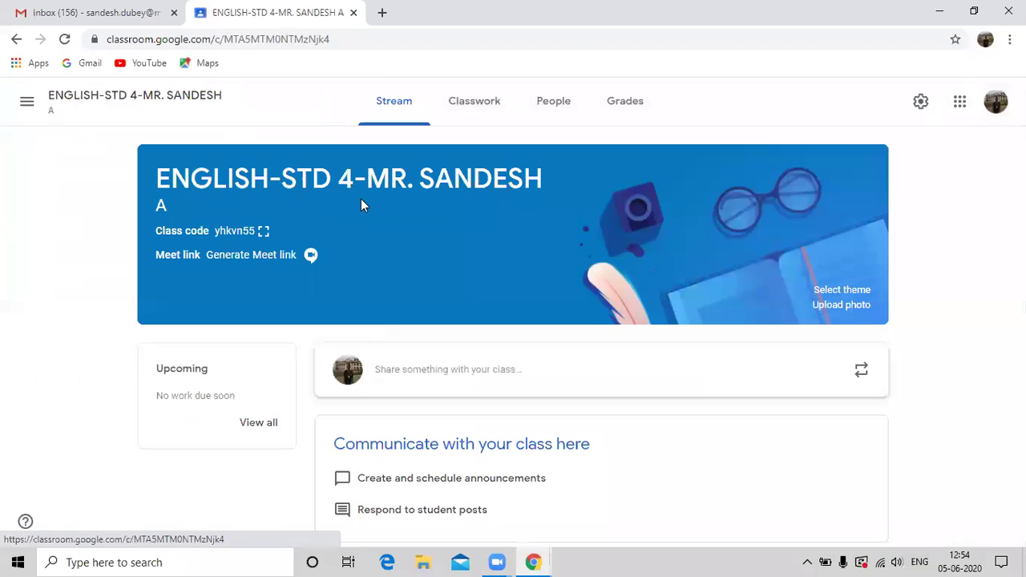
Step: In the English class settings, set Stream to 'Students can only comment'
{"action": "left_click", "coordinate": [921, 104]}
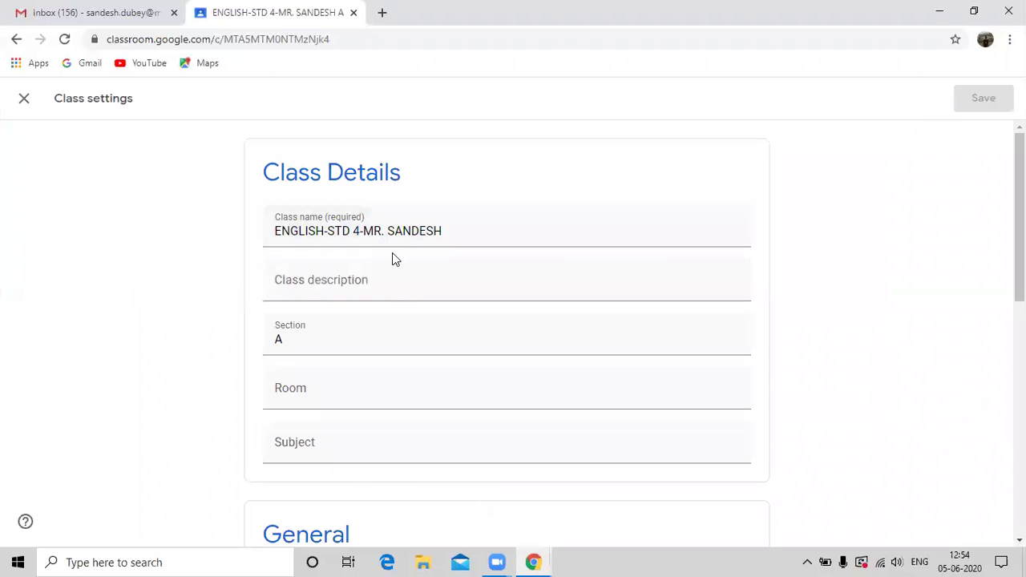
{"action": "scroll", "coordinate": [425, 313], "scroll_direction": "down", "scroll_amount": 1}
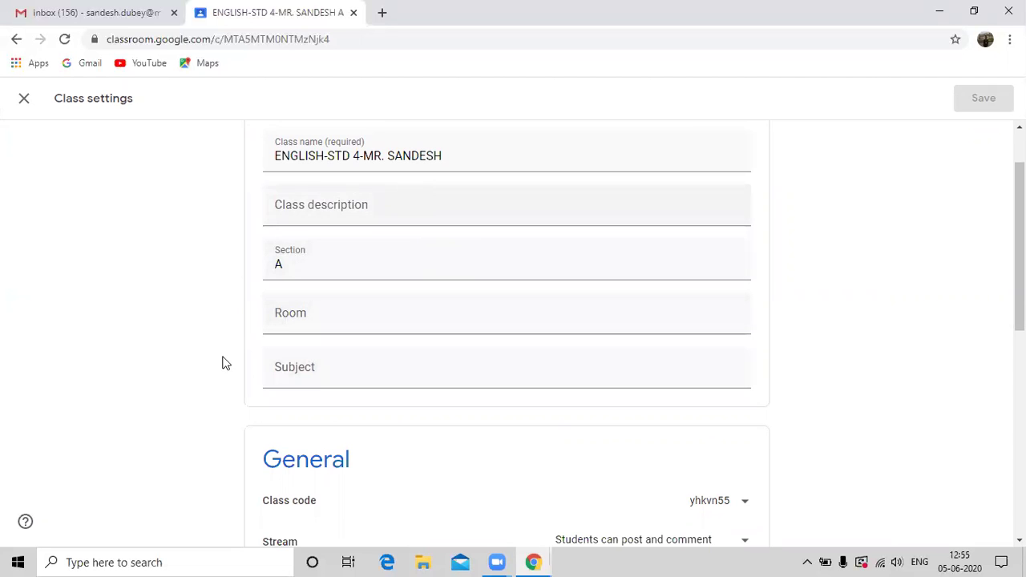
{"action": "scroll", "coordinate": [428, 338], "scroll_direction": "down", "scroll_amount": 3}
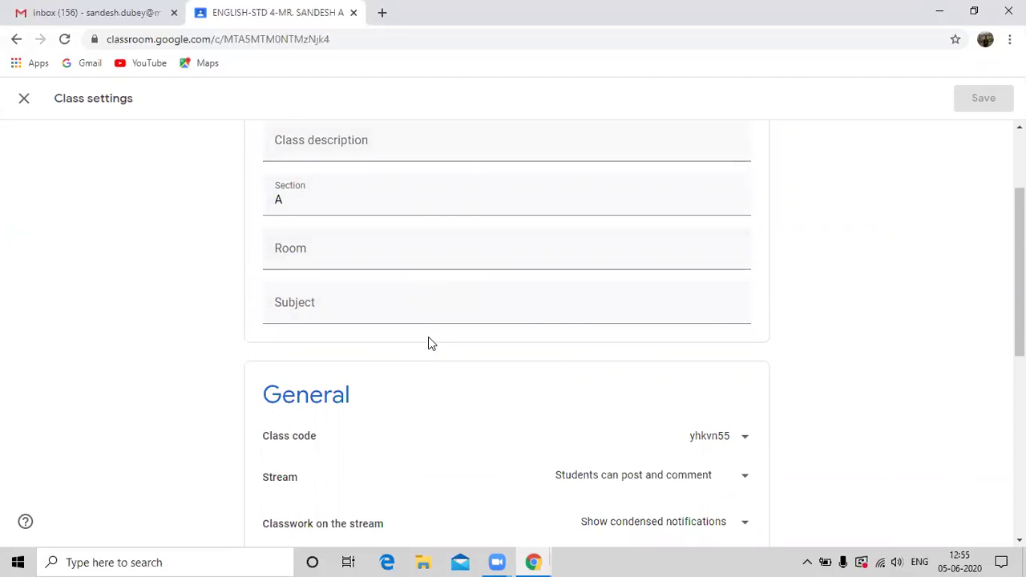
{"action": "scroll", "coordinate": [428, 343], "scroll_direction": "down", "scroll_amount": 1}
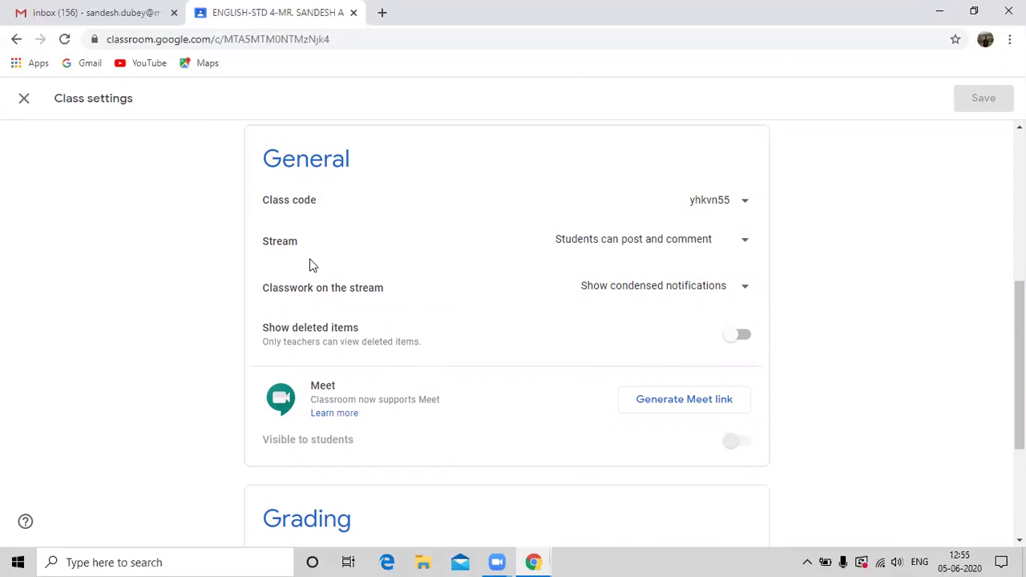
{"action": "double_click", "coordinate": [280, 242]}
{"action": "left_click", "coordinate": [258, 244]}
{"action": "left_click", "coordinate": [744, 246]}
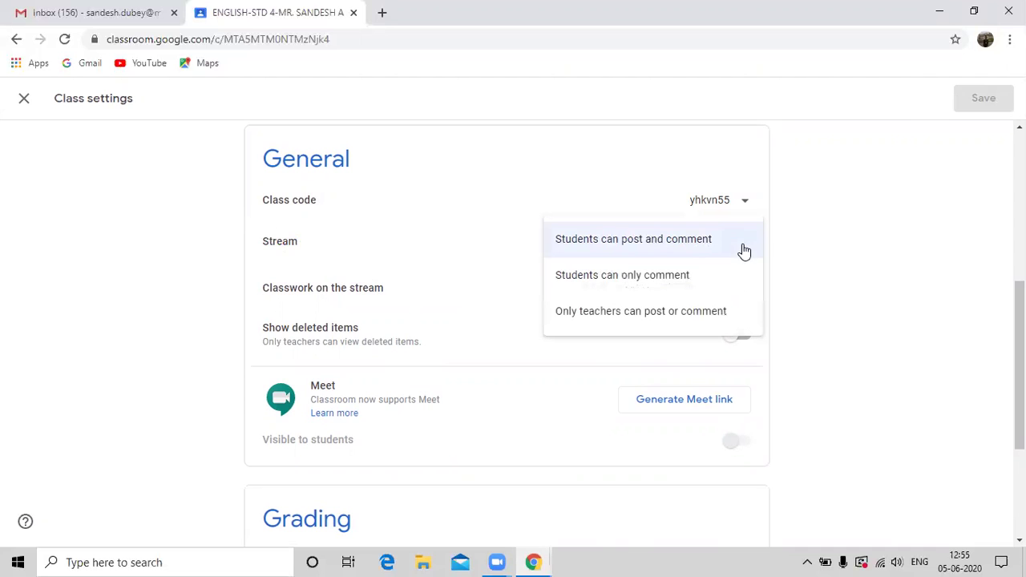
{"action": "left_click", "coordinate": [680, 278]}
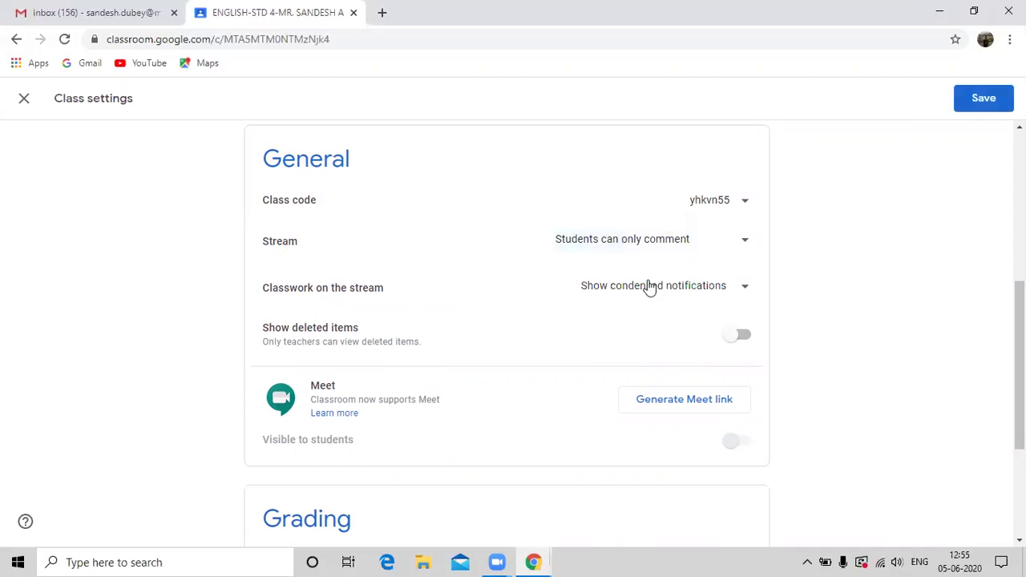
Step: Keep Classwork on the stream set to 'Show condensed notifications'
{"action": "left_click_drag", "start_coordinate": [394, 299], "coordinate": [263, 296]}
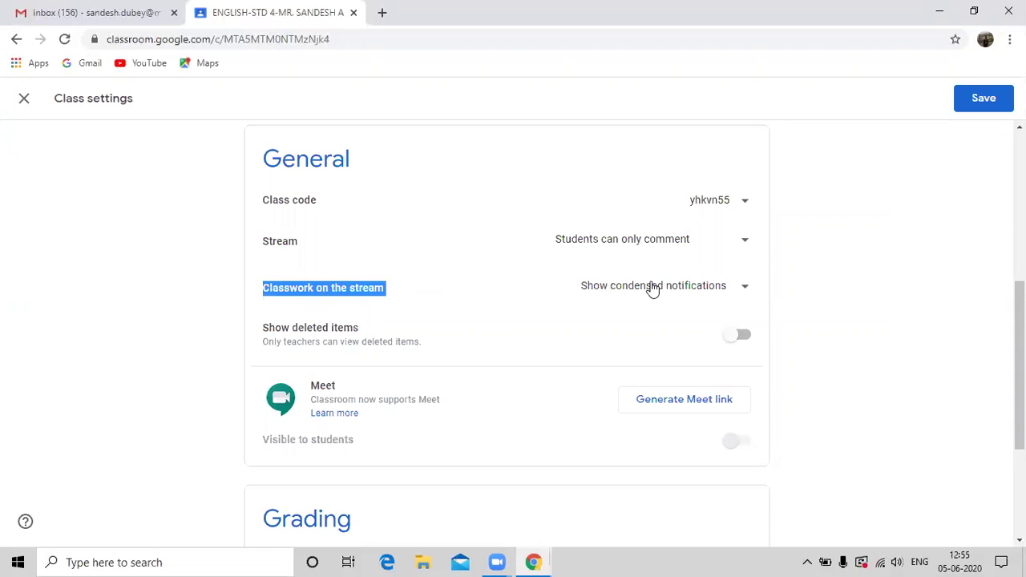
{"action": "left_click", "coordinate": [745, 292]}
{"action": "left_click", "coordinate": [745, 292]}
{"action": "left_click", "coordinate": [744, 292]}
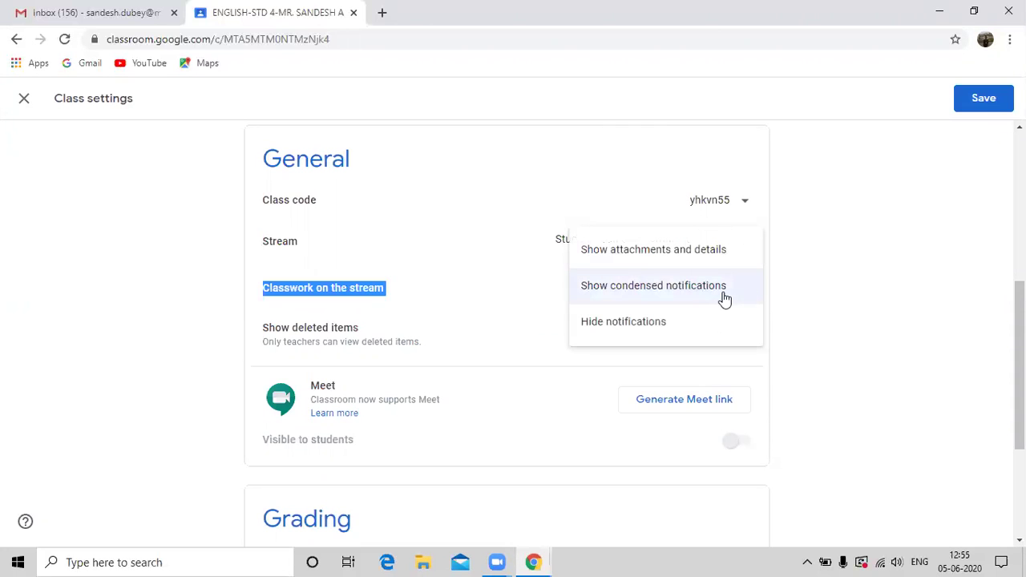
{"action": "left_click", "coordinate": [635, 296]}
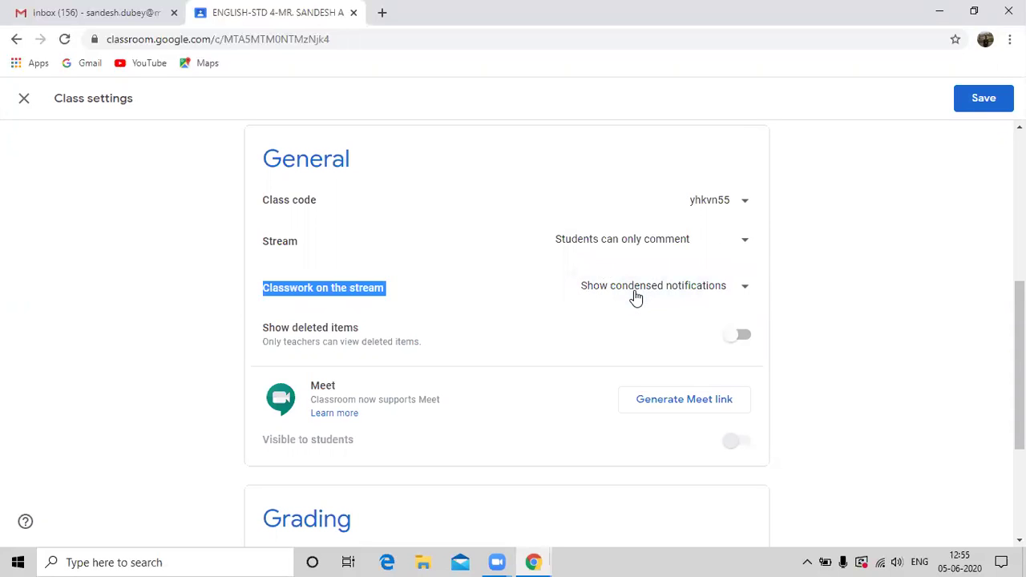
{"action": "scroll", "coordinate": [560, 361], "scroll_direction": "down", "scroll_amount": 2}
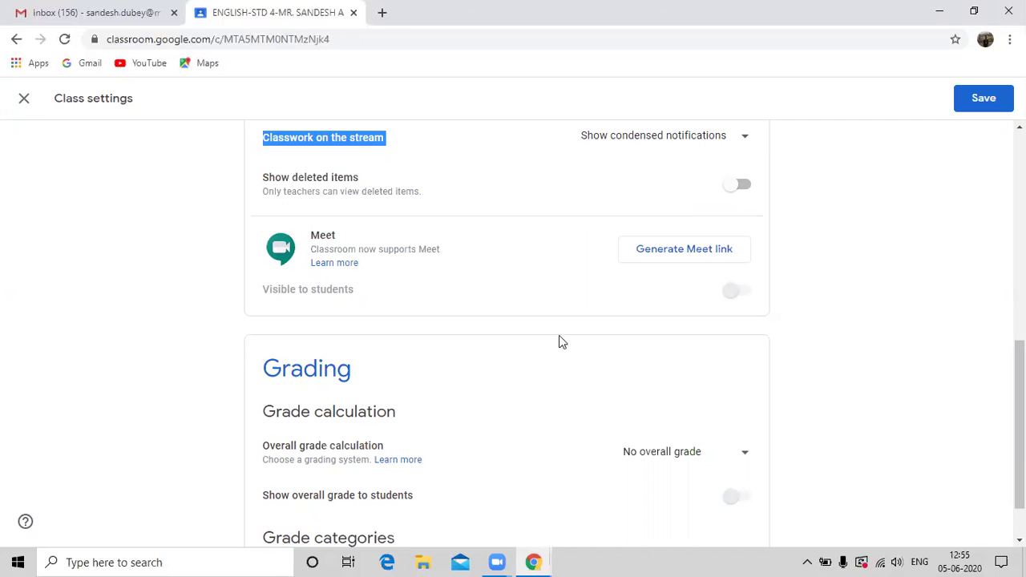
Step: Generate a Meet link, turn off 'Visible to students', and save the settings
{"action": "left_click", "coordinate": [690, 257]}
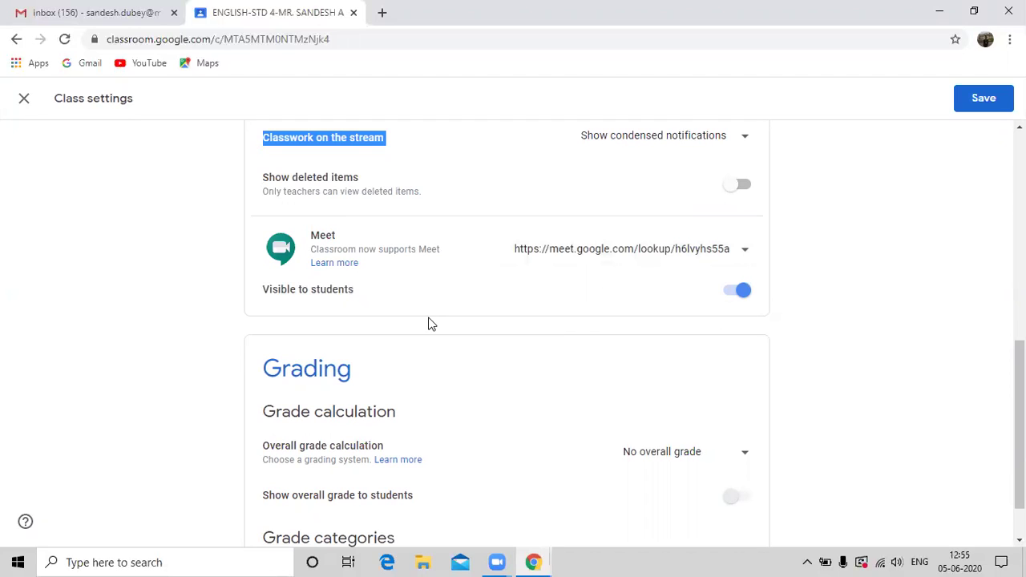
{"action": "left_click", "coordinate": [740, 302]}
{"action": "left_click", "coordinate": [741, 302]}
{"action": "left_click", "coordinate": [740, 302]}
{"action": "scroll", "coordinate": [740, 301], "scroll_direction": "up", "scroll_amount": 5}
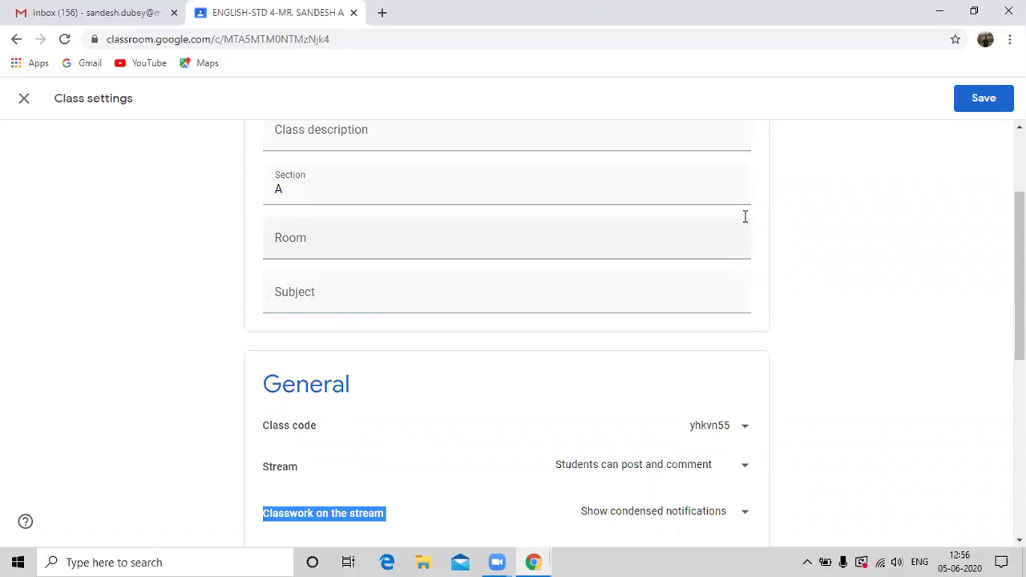
{"action": "left_click", "coordinate": [974, 99]}
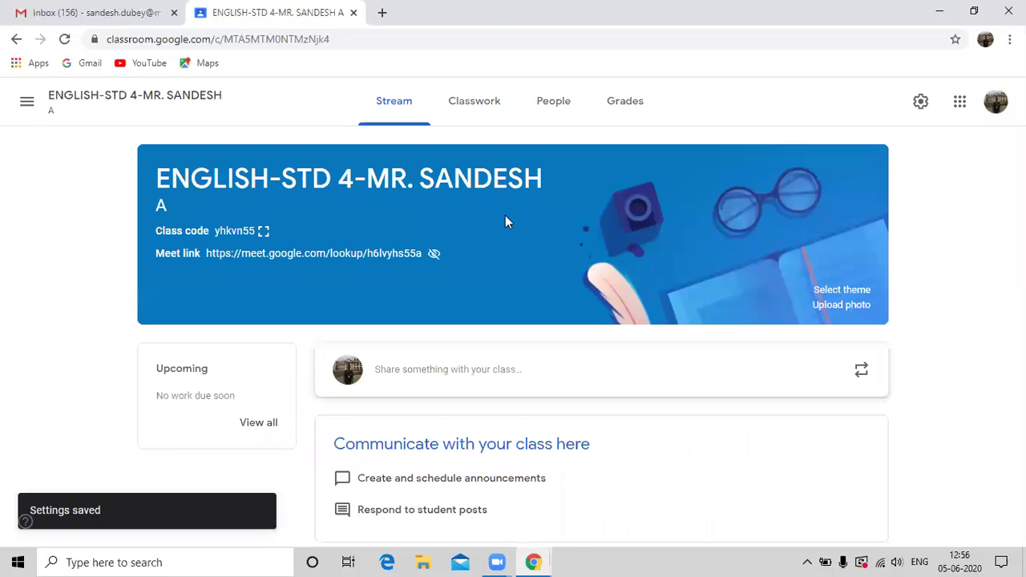
Step: Return to the Classes page listing the sports and English Std 4 classes
{"action": "left_click", "coordinate": [26, 101]}
{"action": "left_click", "coordinate": [72, 108]}
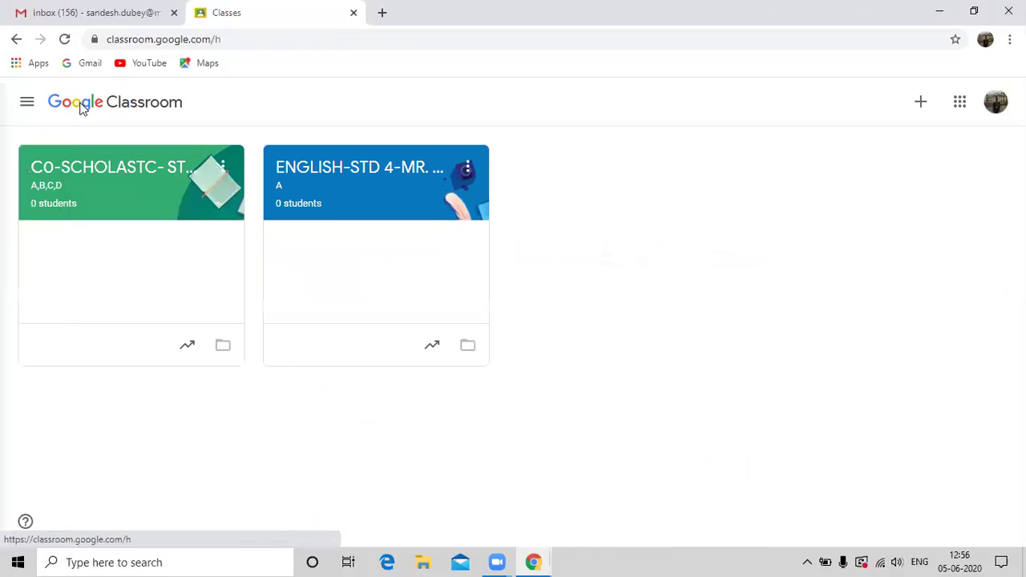